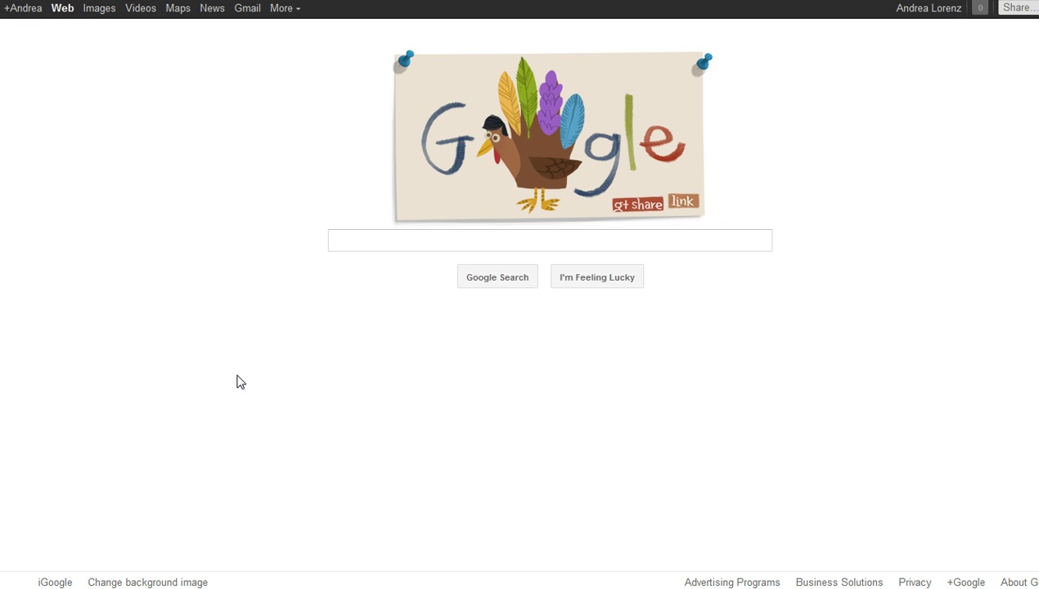
- Place the cursor in the empty search box on the Google home page
click(375, 239)
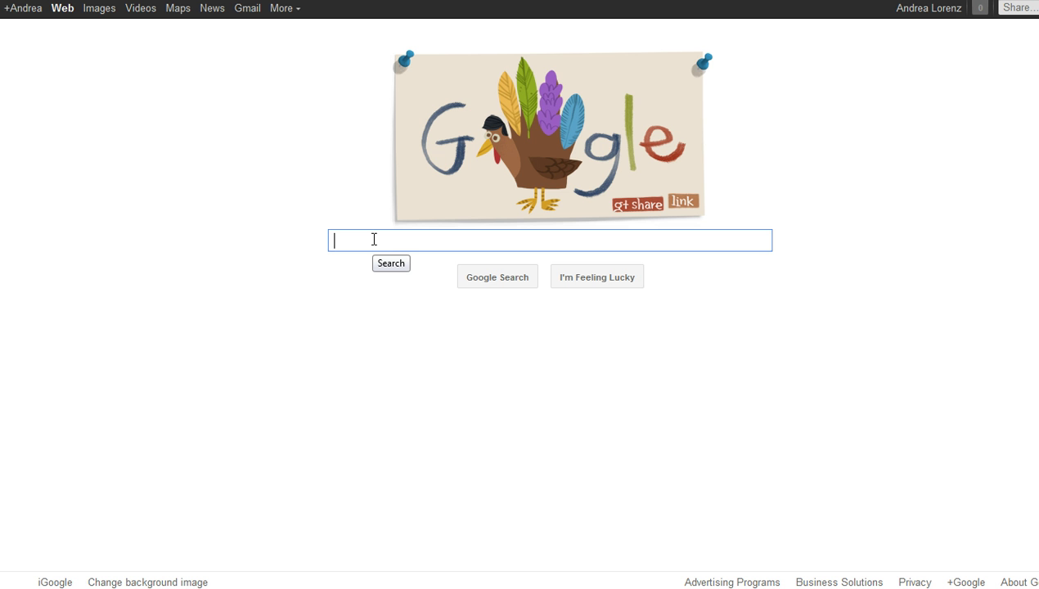
- Search for 'zombies + AMC', using a plus sign instead of AND, and select the query
text(zombies )
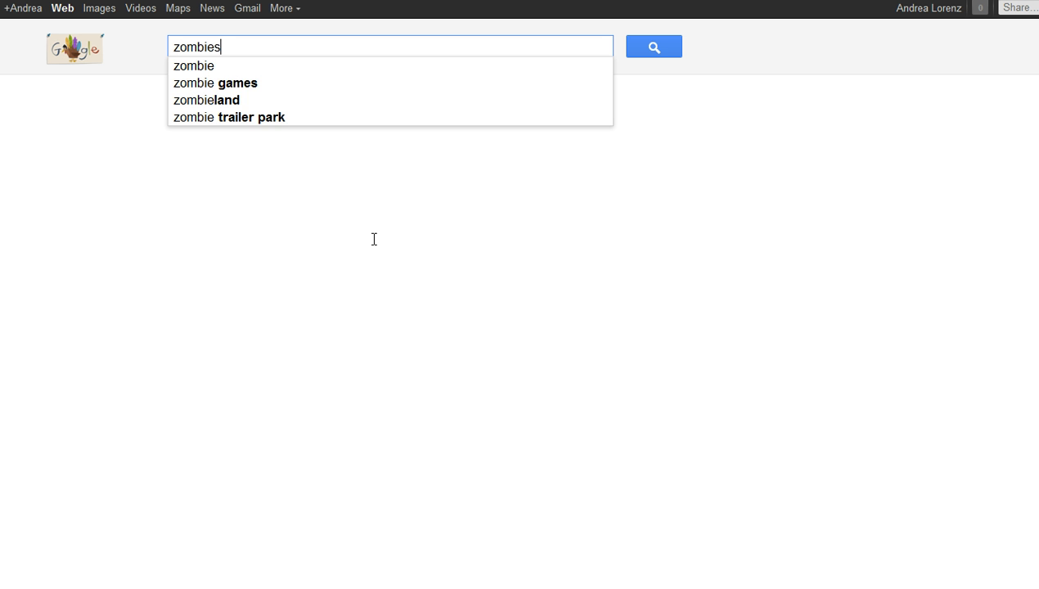
text(AND)
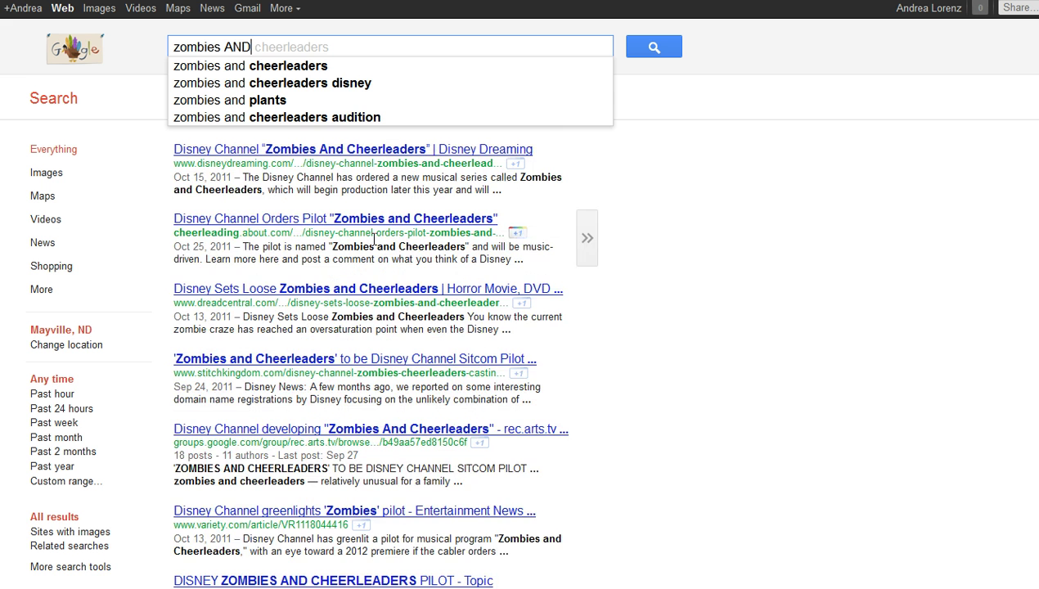
key(BackSpace)
key(BackSpace)
key(BackSpace)
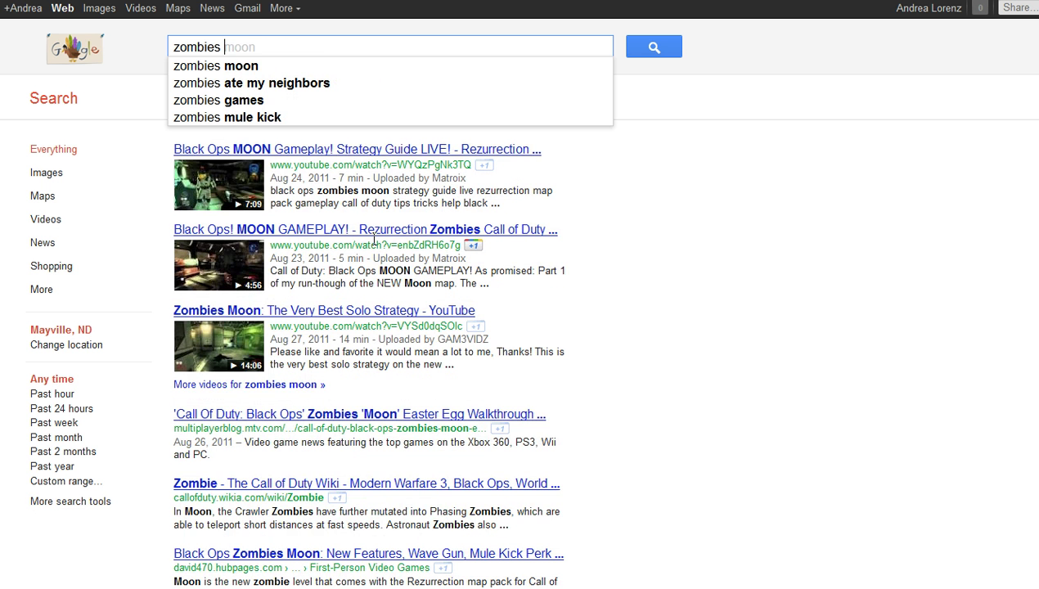
text(+ AMC)
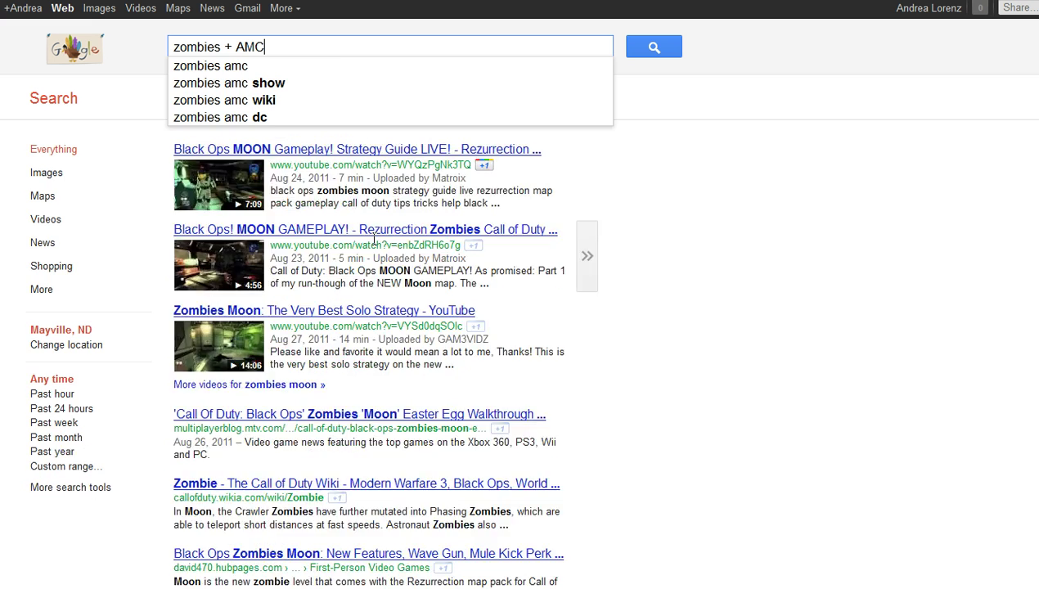
key(Return)
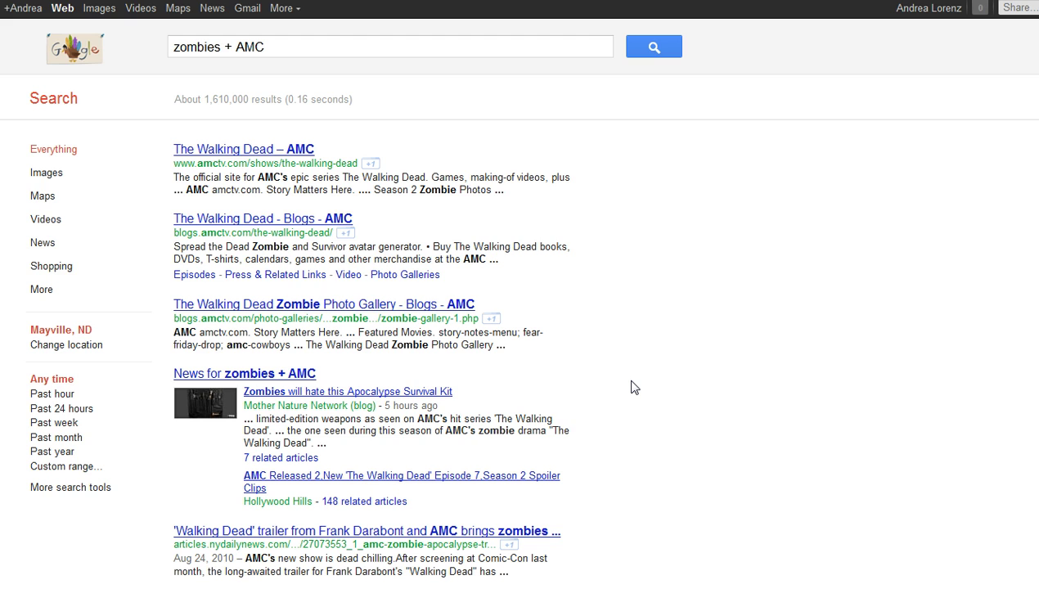
scroll(631, 387, down, 5)
scroll(630, 387, up, 5)
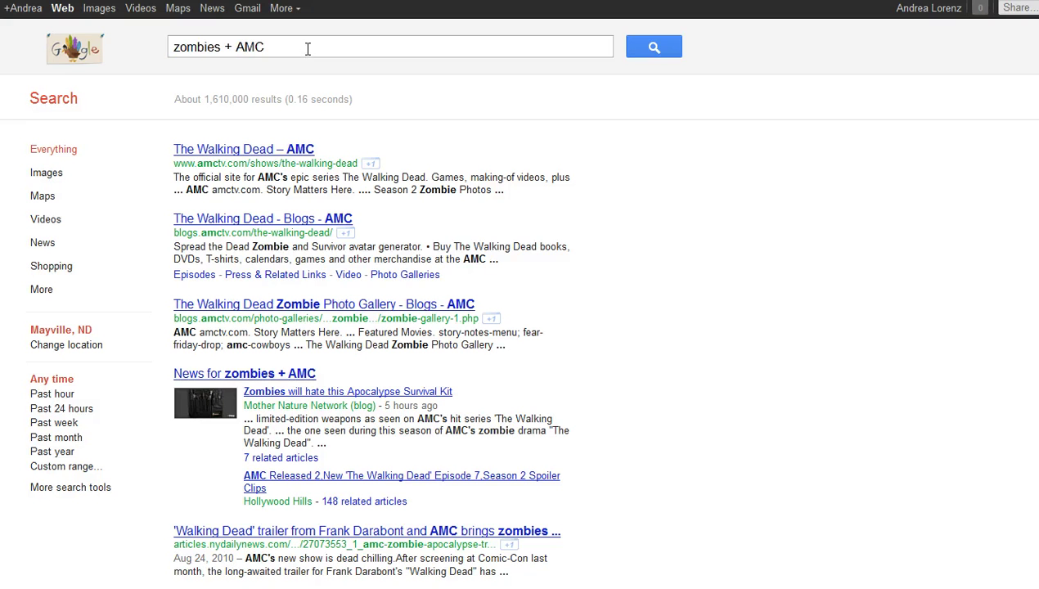
drag(306, 46, 160, 54)
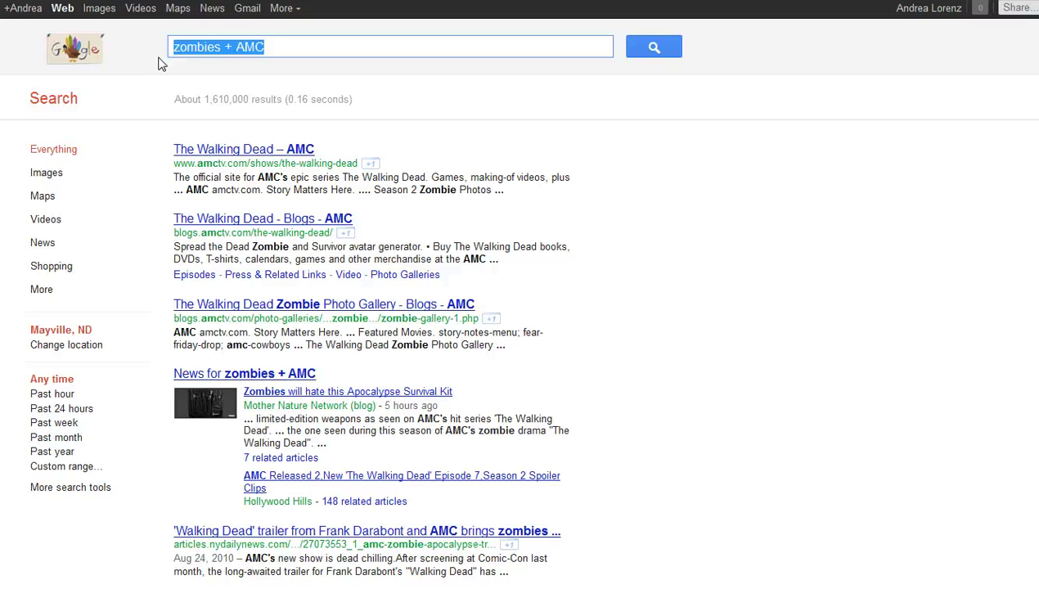
- Search for 'candy OR corn' and browse the Maize and candy store results
text(candy )
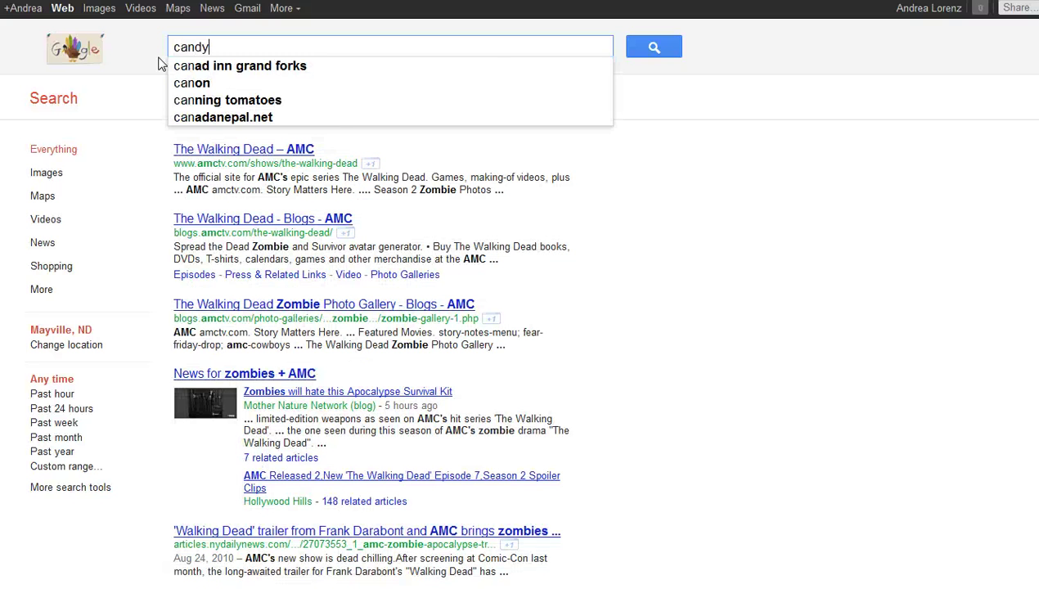
text(OR corn)
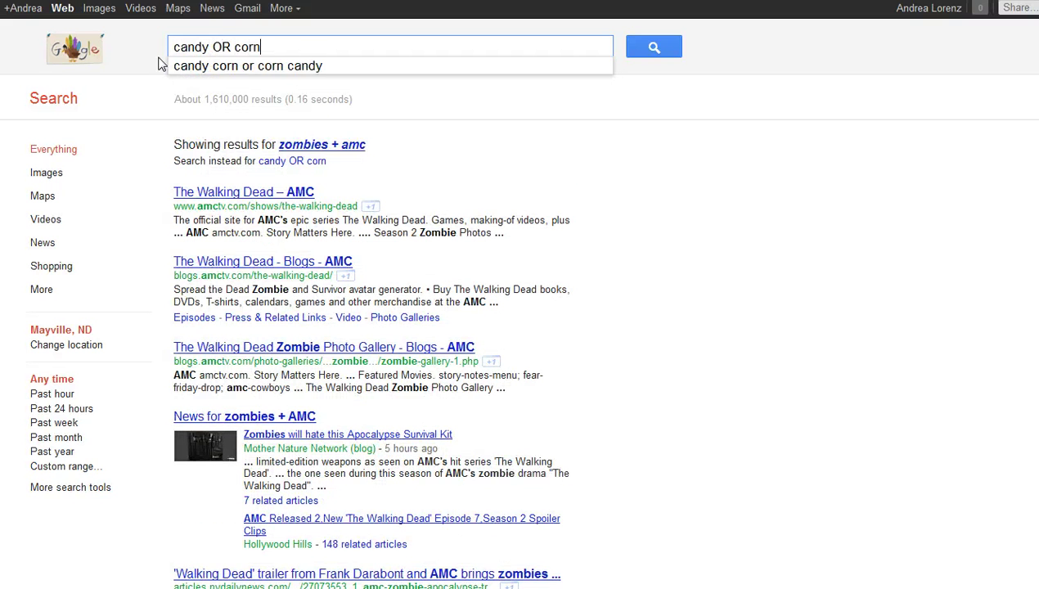
key(Return)
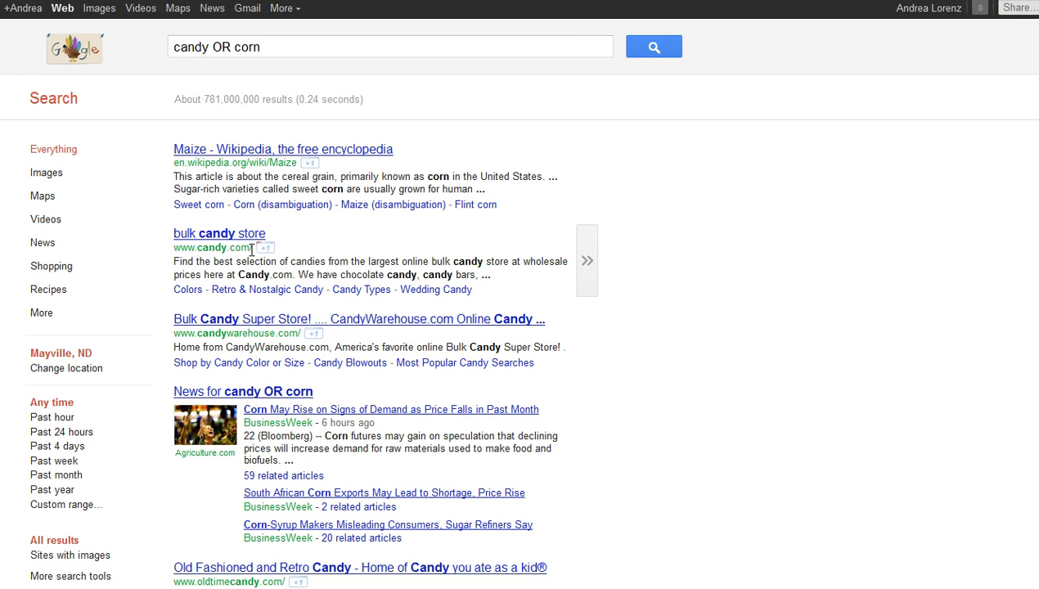
scroll(327, 341, down, 2)
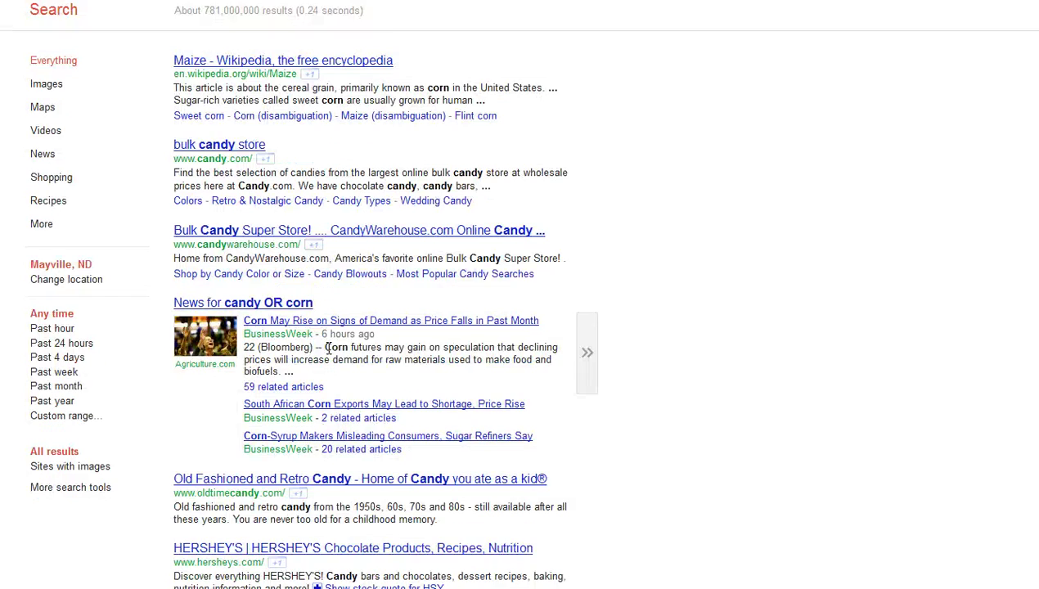
scroll(329, 347, down, 2)
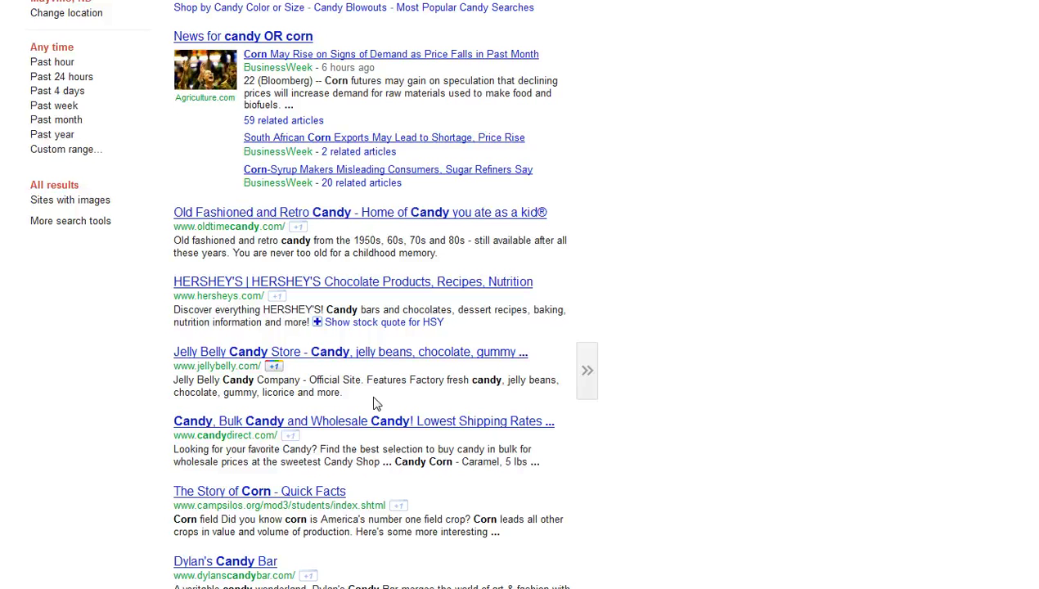
scroll(373, 400, up, 4)
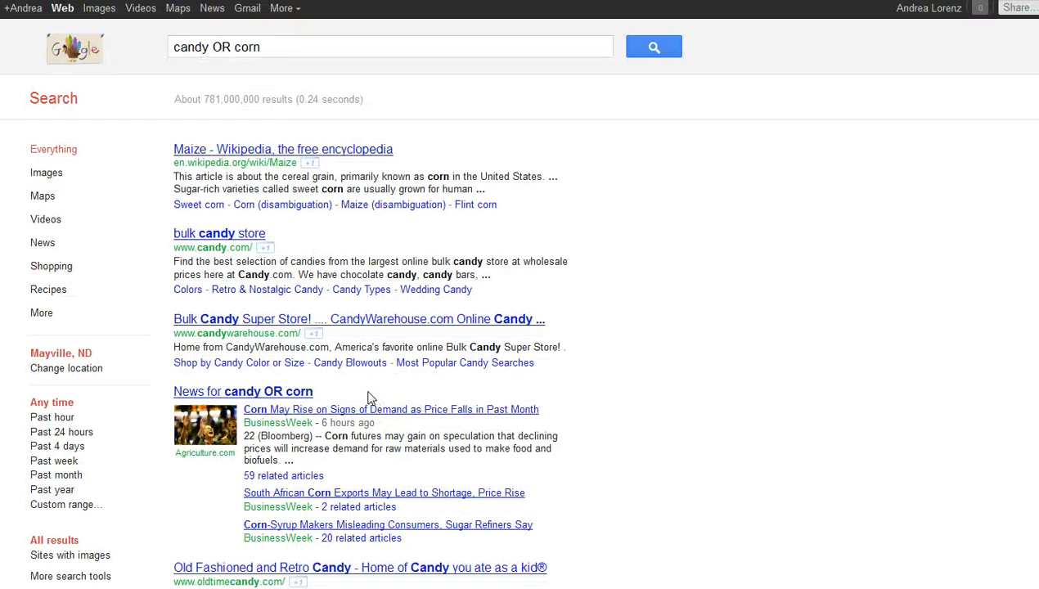
drag(279, 52, 154, 50)
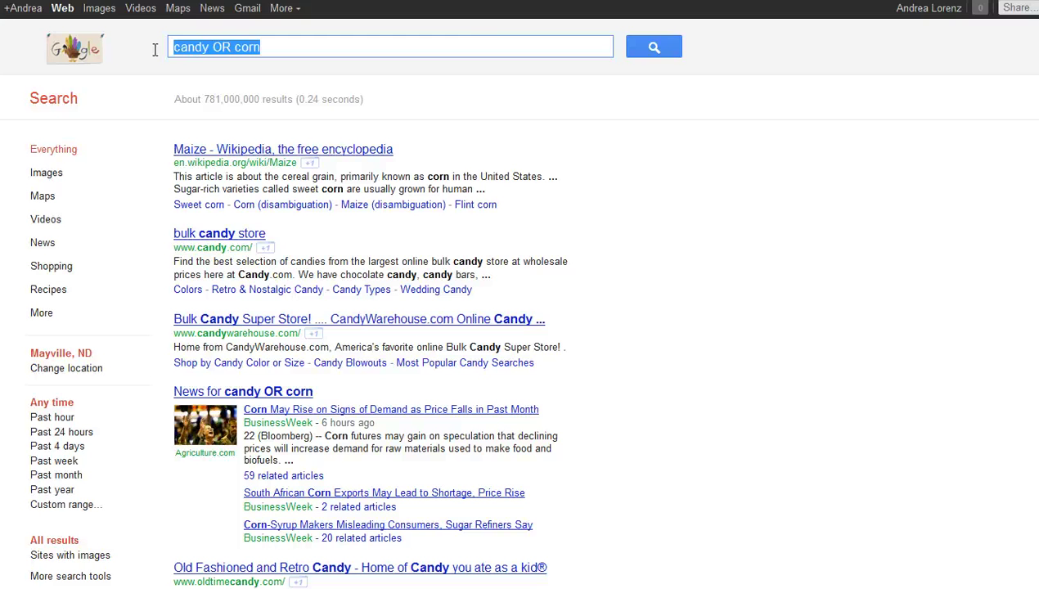
- Search for 'mullet NOT hair' and select that query
text(mullet )
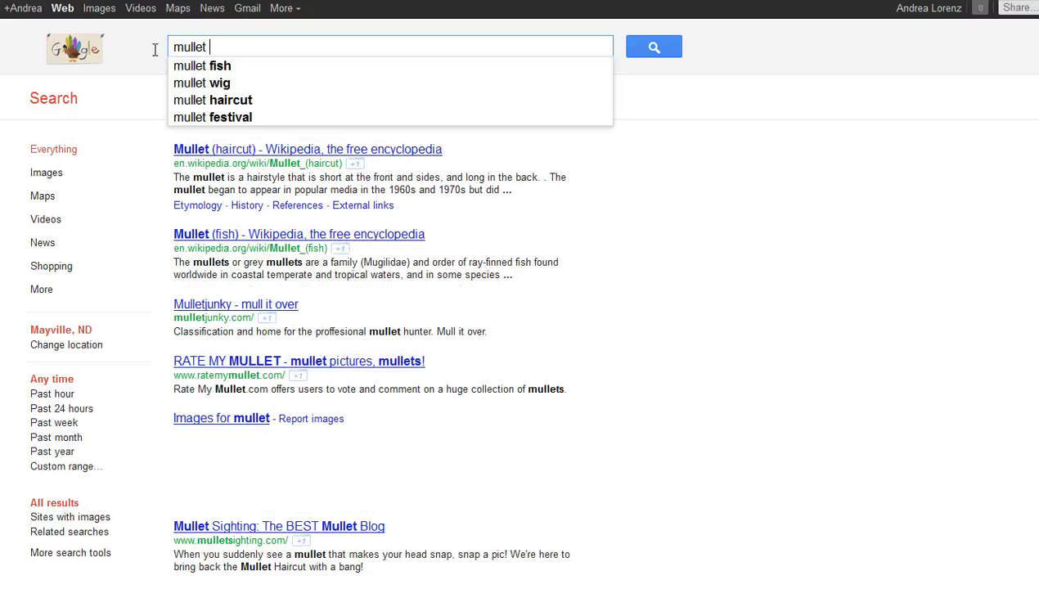
text(NOT hair)
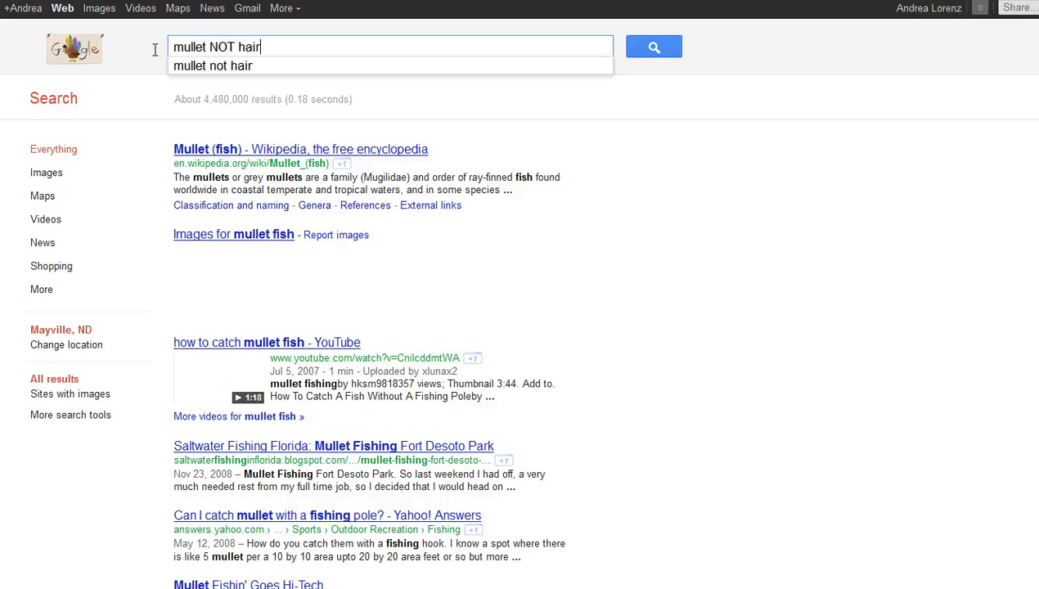
key(Return)
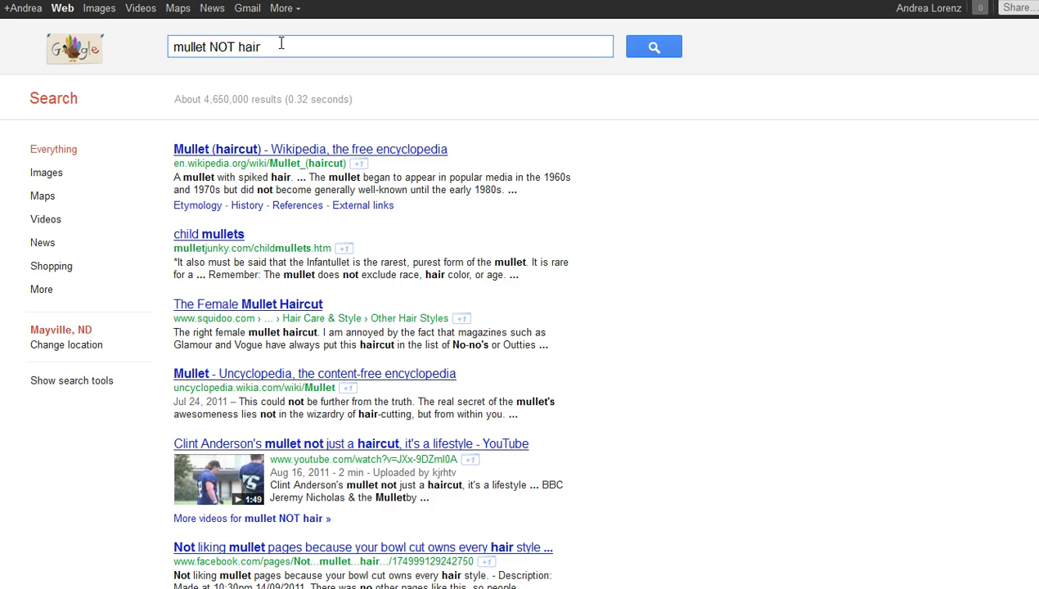
drag(279, 45, 50, 44)
- Replace it with 'bark -dog' to get bark results without dog pages
text(bar)
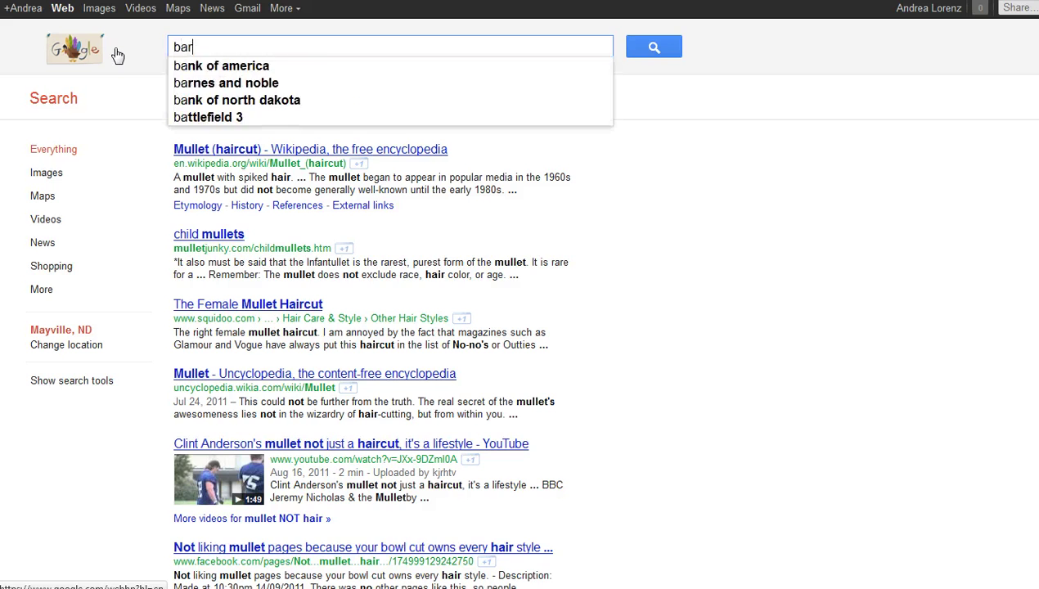
text(k -dog)
key(Return)
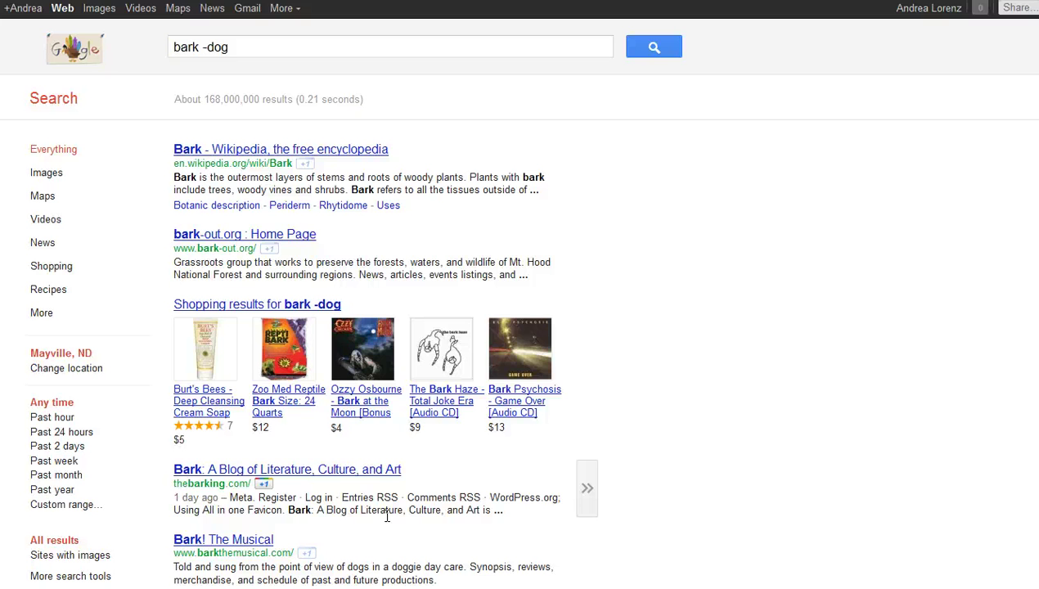
drag(247, 42, 171, 46)
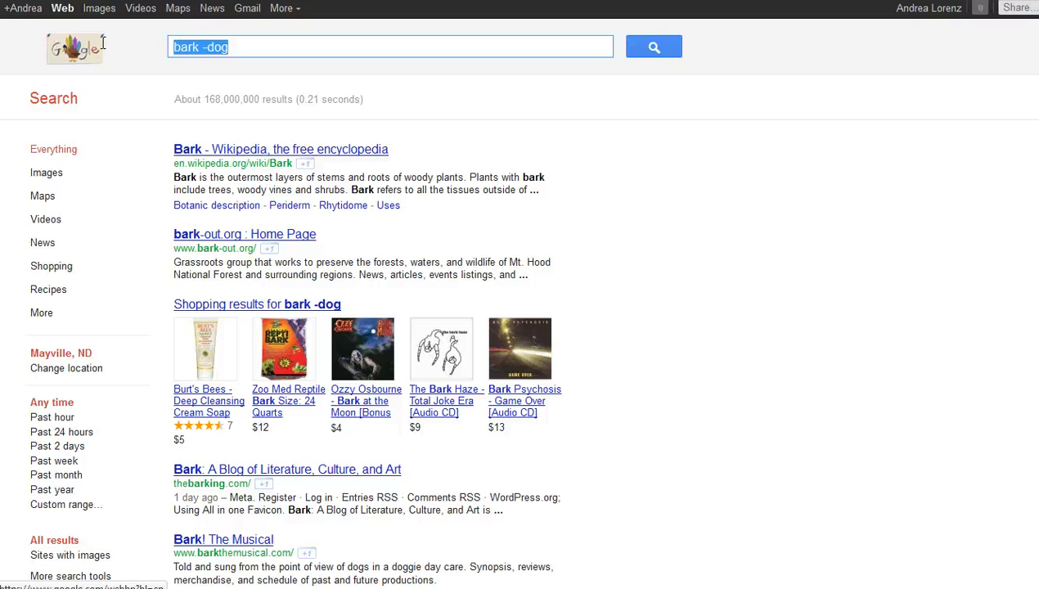
- Search the quoted phrase "rock star librarians" and browse the results led by two Facebook pages
text("ro)
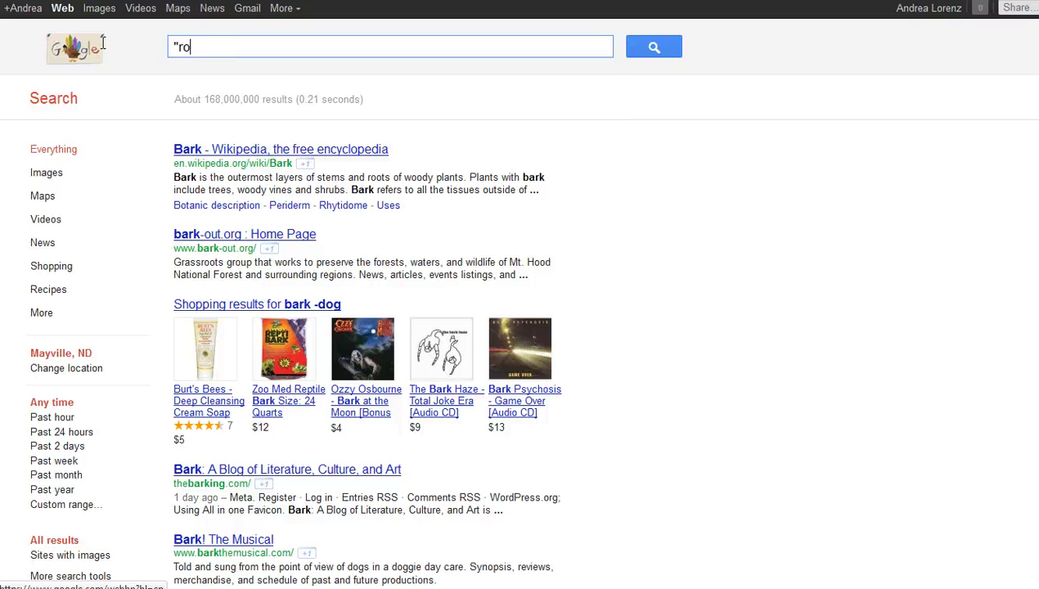
text(ck star lib)
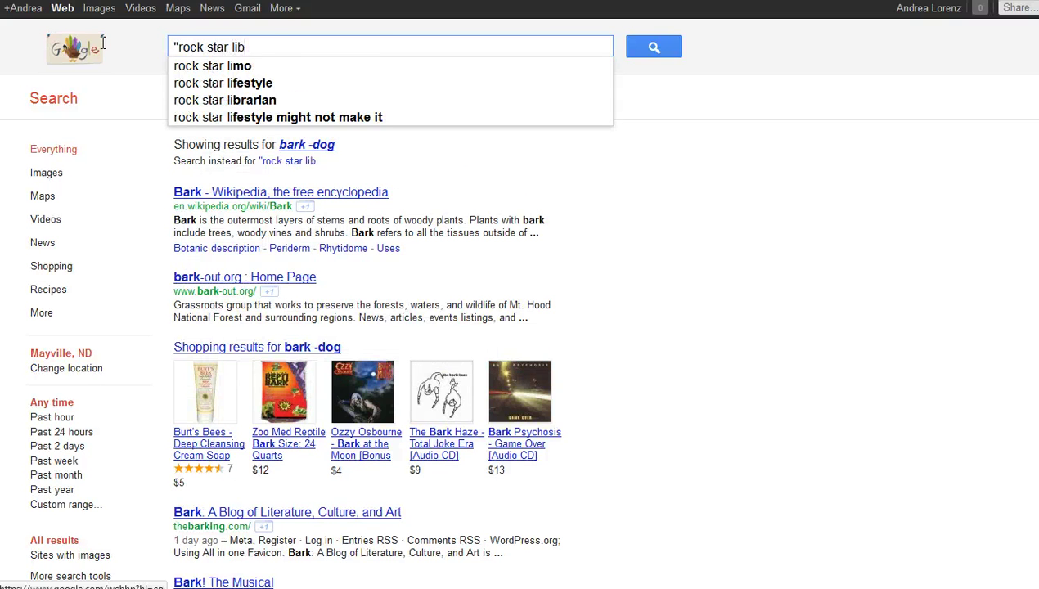
text(rarians")
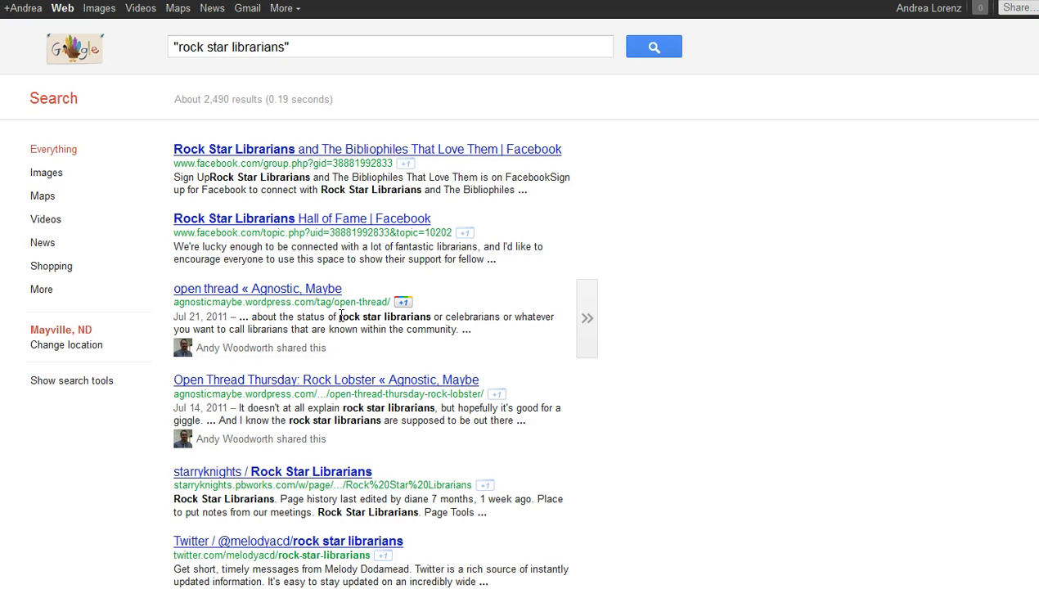
scroll(406, 308, down, 3)
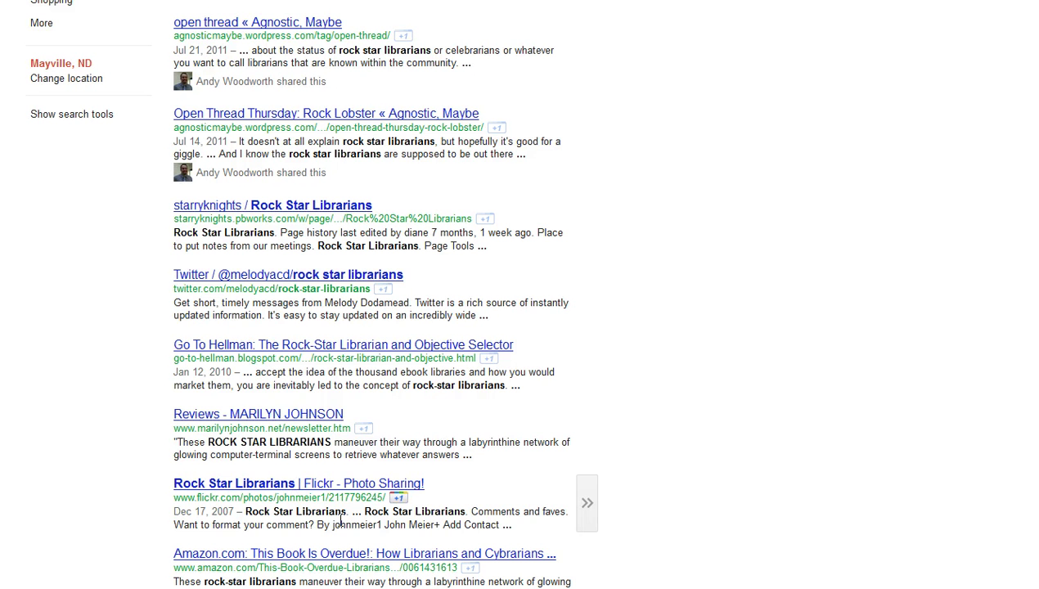
scroll(393, 491, up, 3)
drag(321, 45, 134, 42)
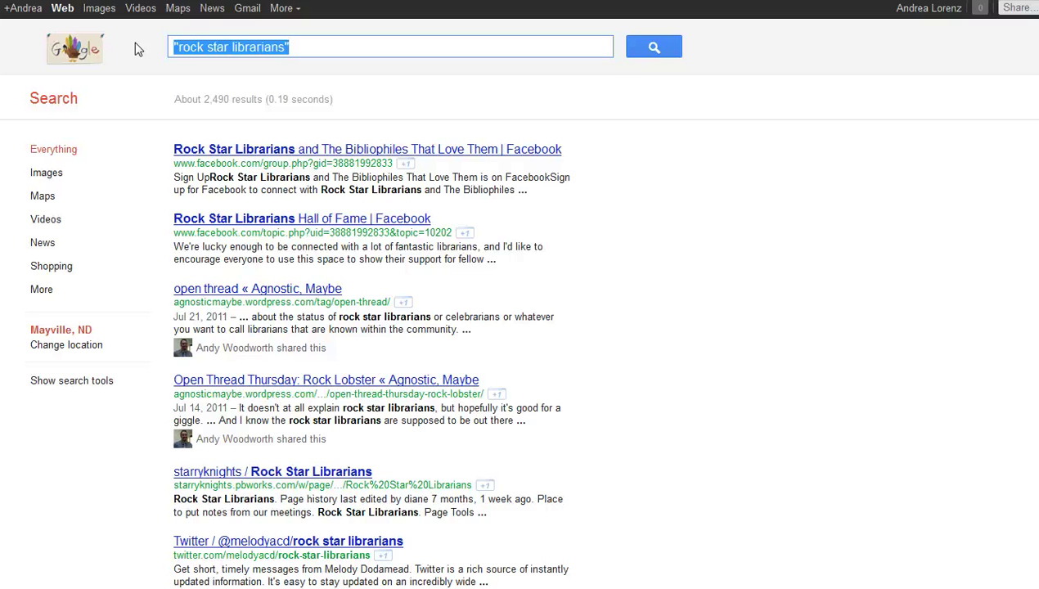
- Search 'allintitle: ron paul eyebrow' and browse the about 580 title-matching results
text(all)
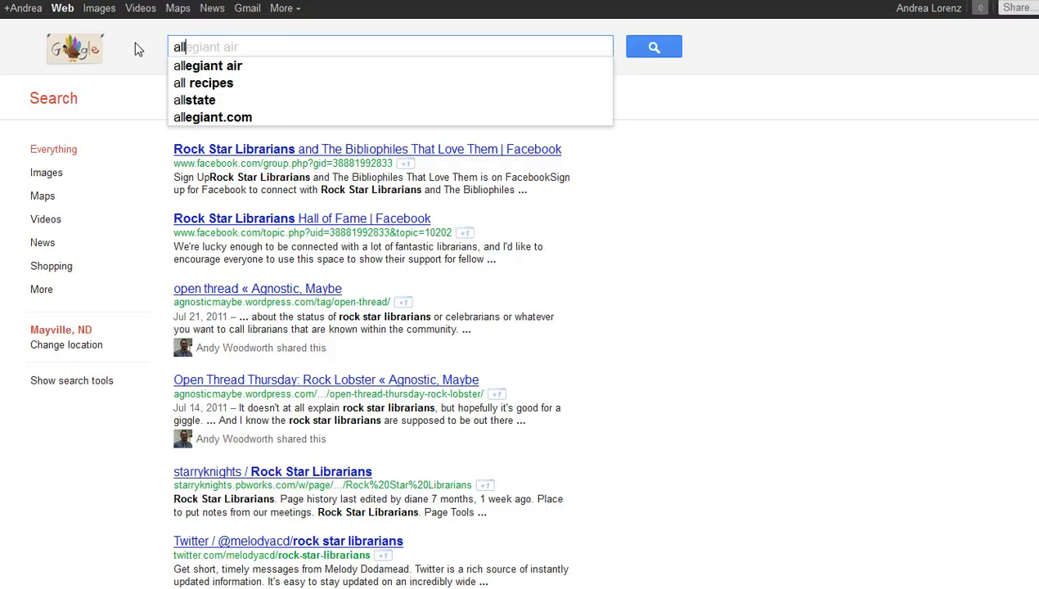
text(intitle:)
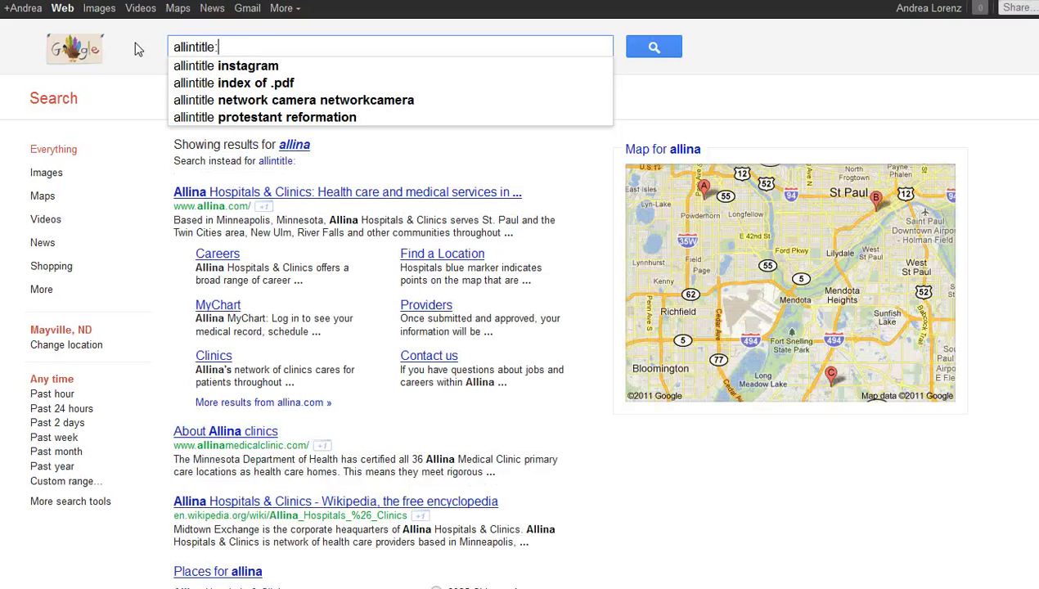
text( ron paul eyebrow)
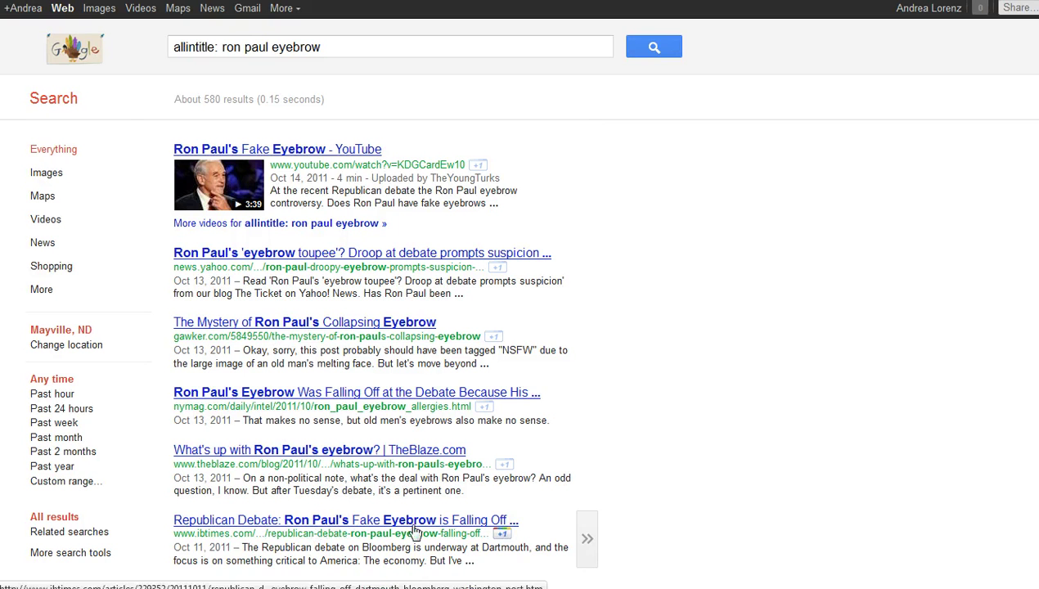
scroll(425, 527, down, 3)
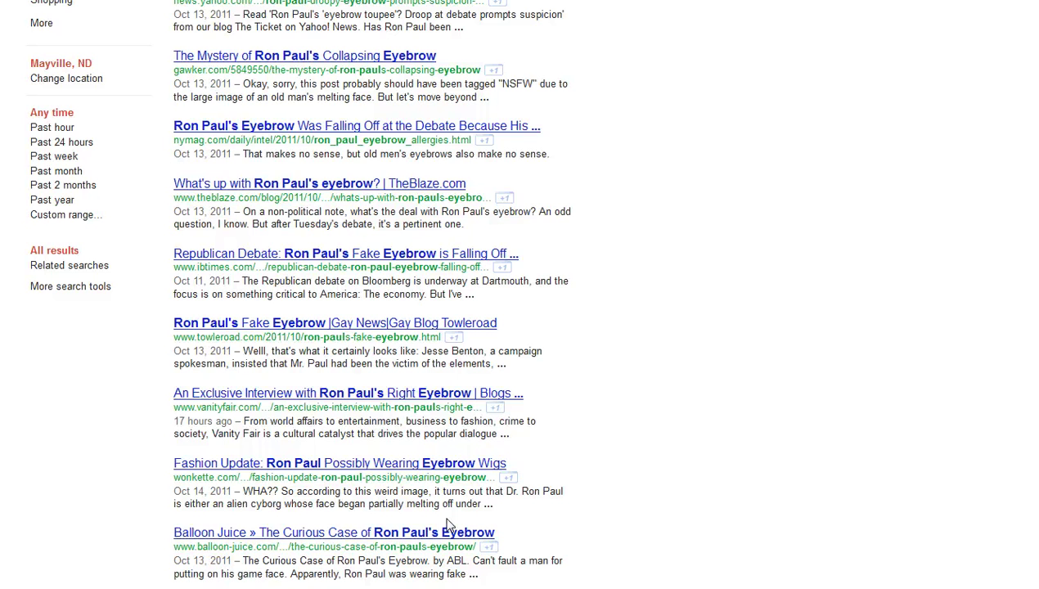
scroll(448, 524, up, 3)
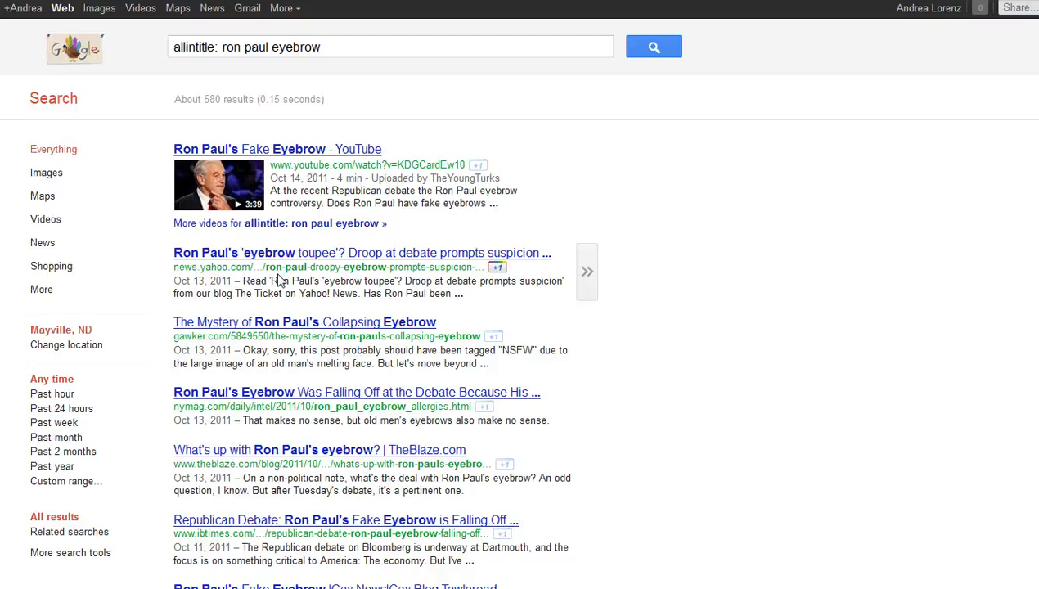
drag(344, 46, 148, 49)
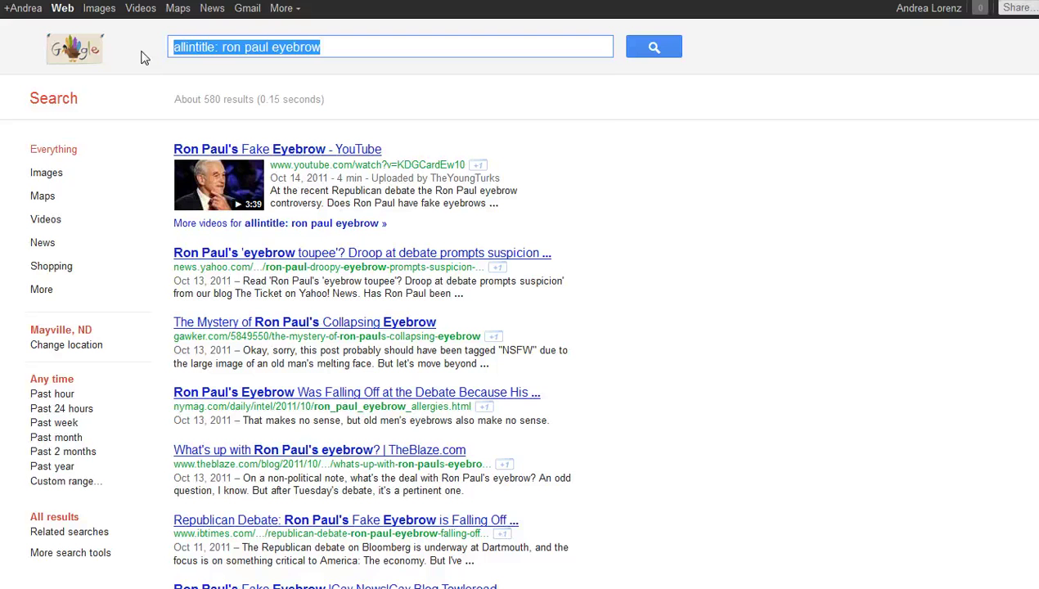
- Search 'dinosaurs site:edu' and scroll down through the .edu-only results
text(dino)
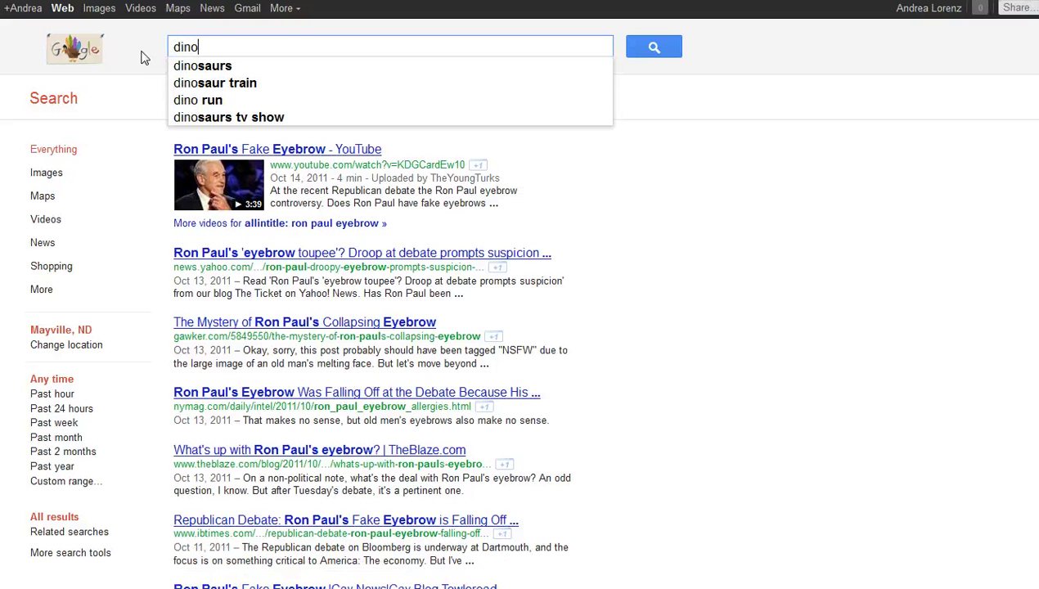
text(saurs)
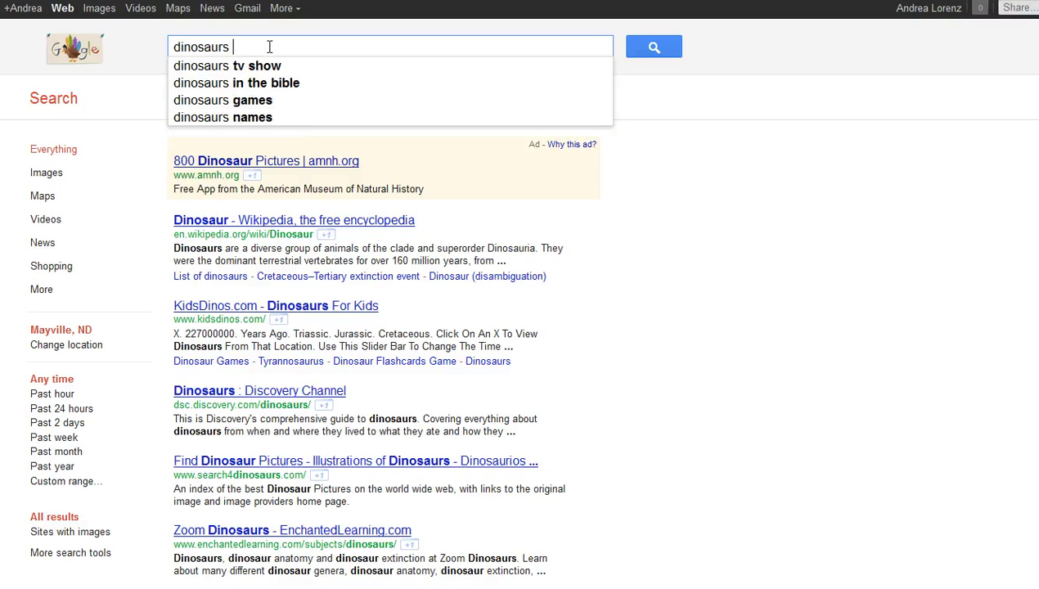
text(site)
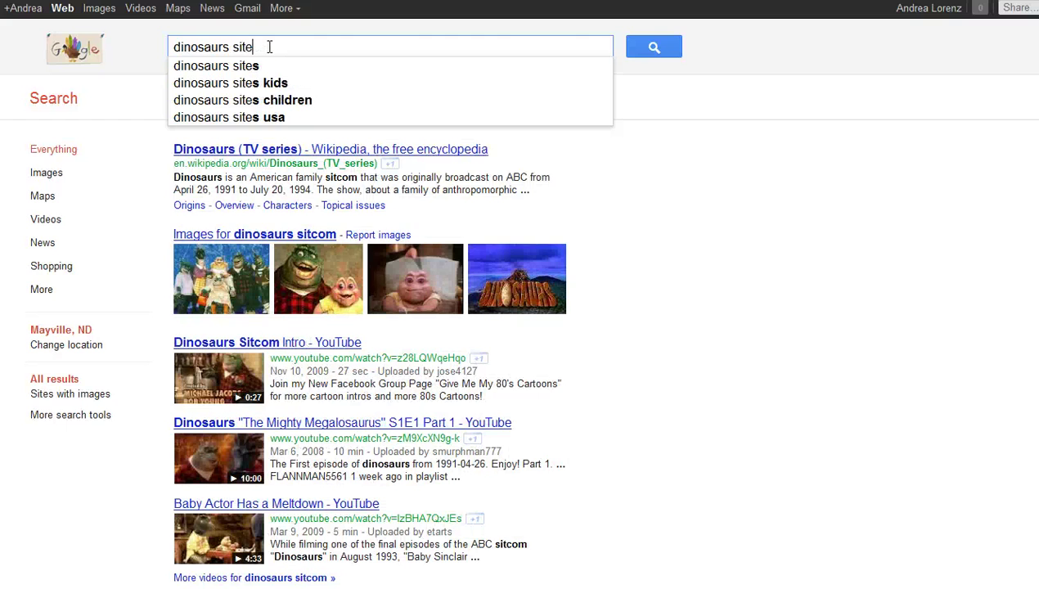
text(:edu)
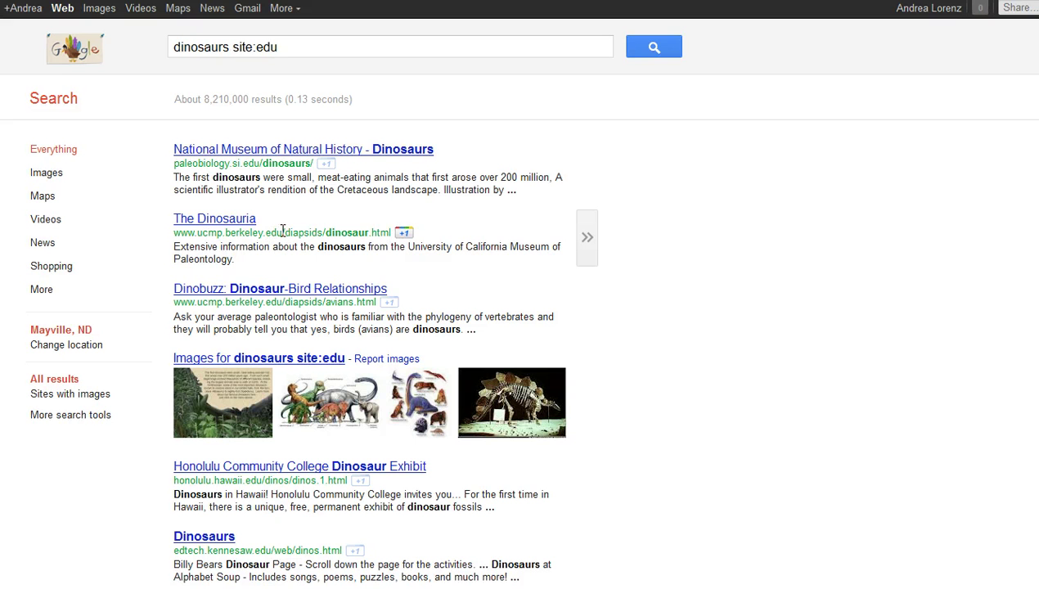
scroll(279, 467, down, 2)
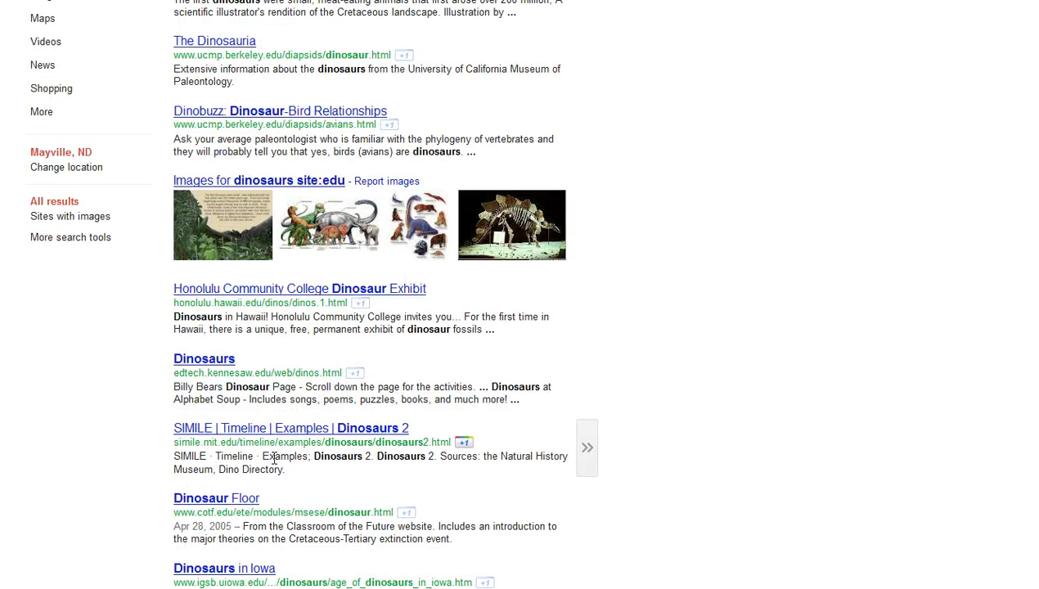
scroll(272, 458, down, 1)
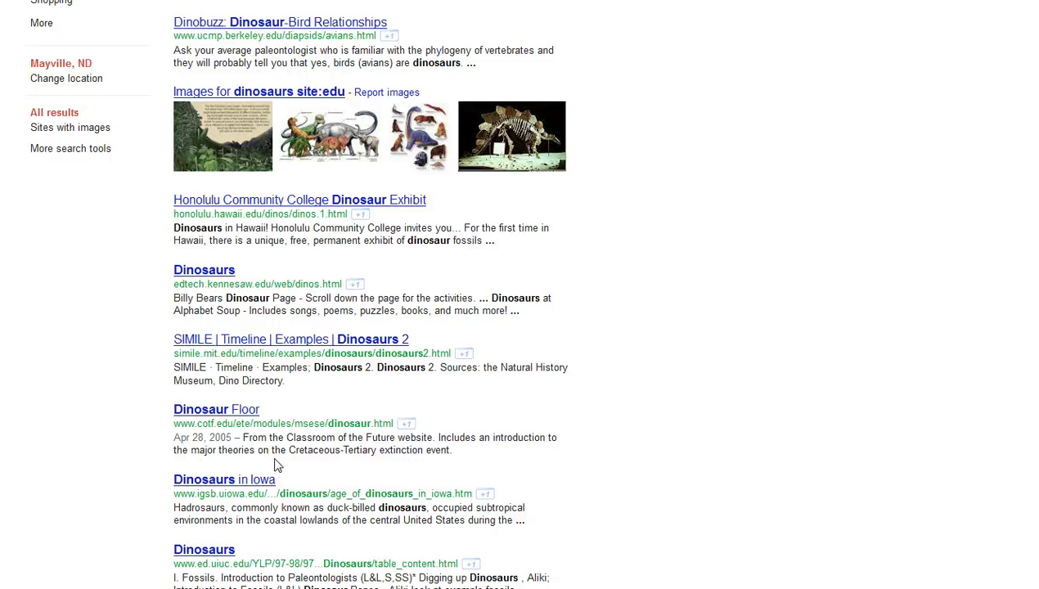